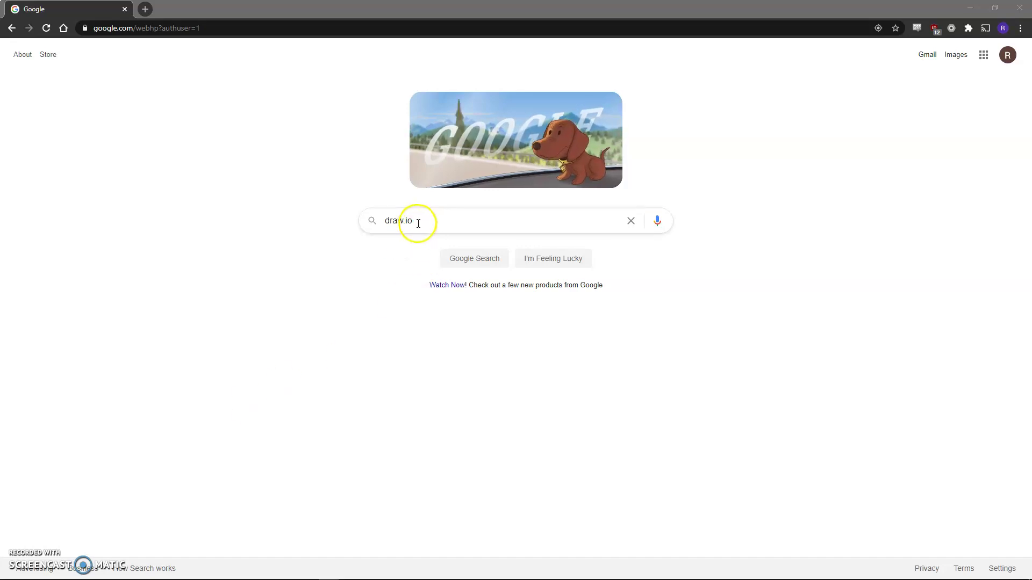
Search Google for draw.io and open the Draw.io - Diagrams.net result in a new tab.
click(454, 262)
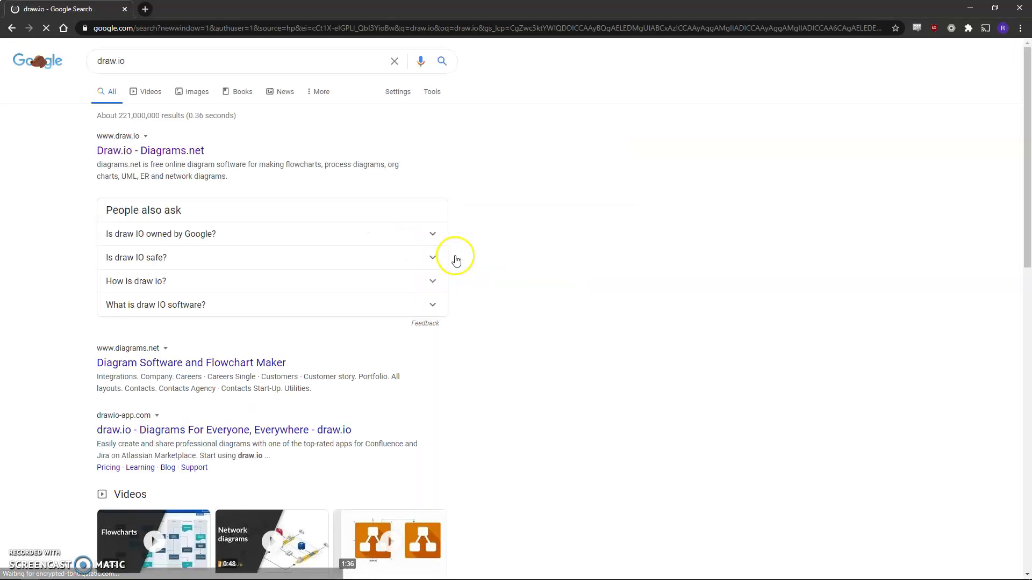
click(173, 156)
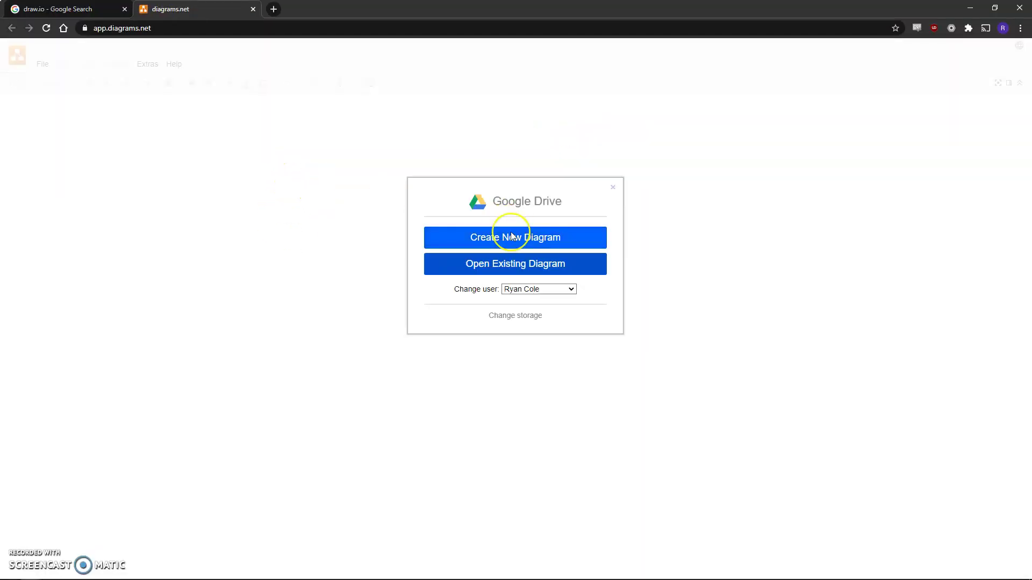
Create a new diagram from the Entity Relationship Diagram template, saved in the Drive root folder.
click(511, 237)
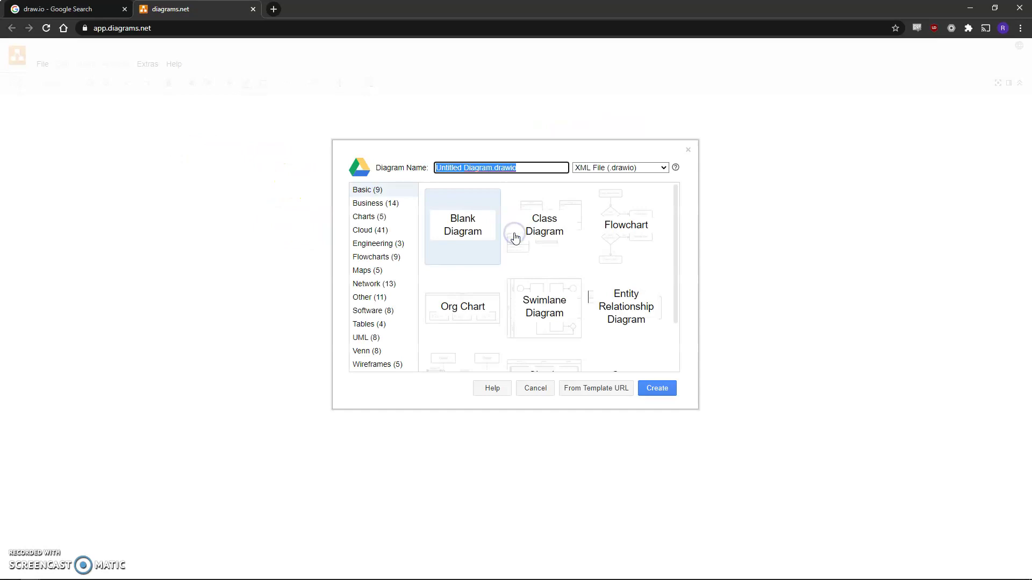
click(635, 313)
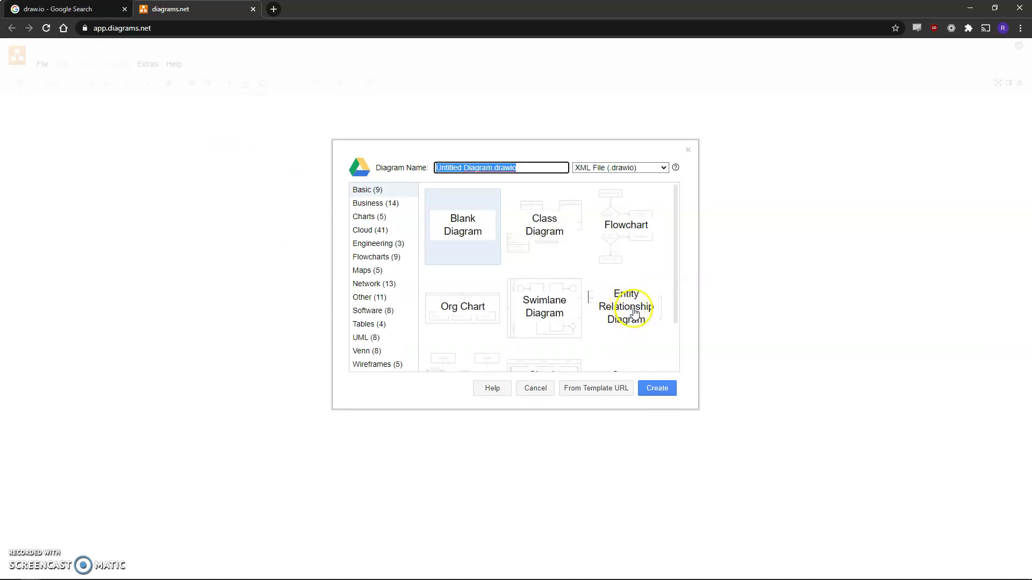
click(665, 387)
click(543, 253)
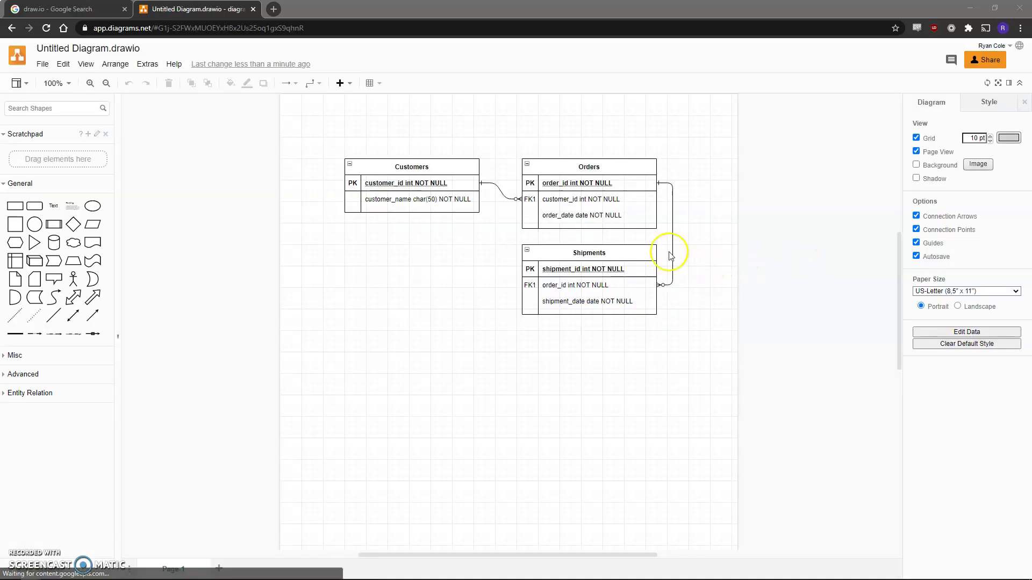
Delete the Customers, Orders and Shipments tables and set the paper to Landscape.
drag(332, 136, 676, 383)
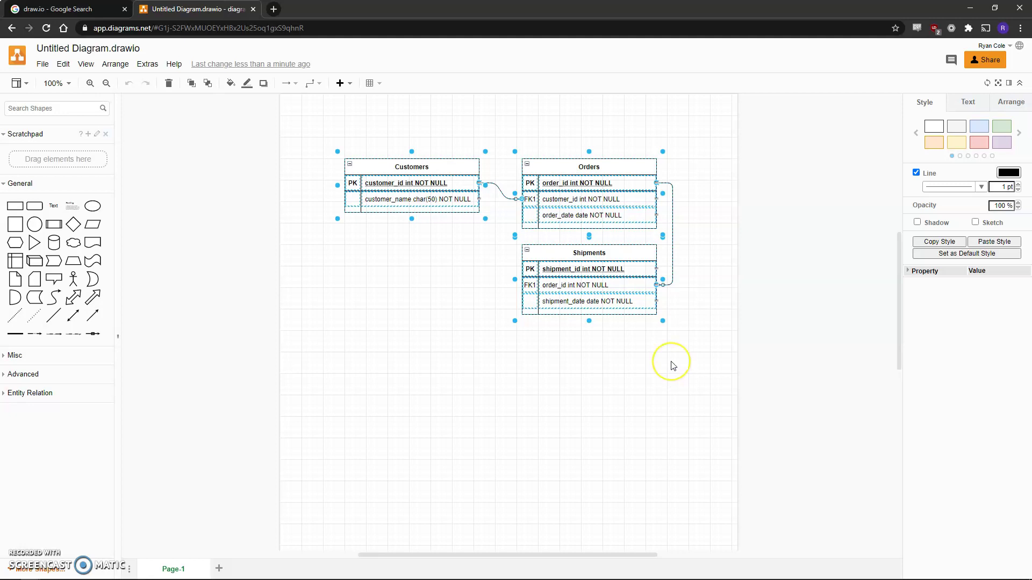
key(Delete)
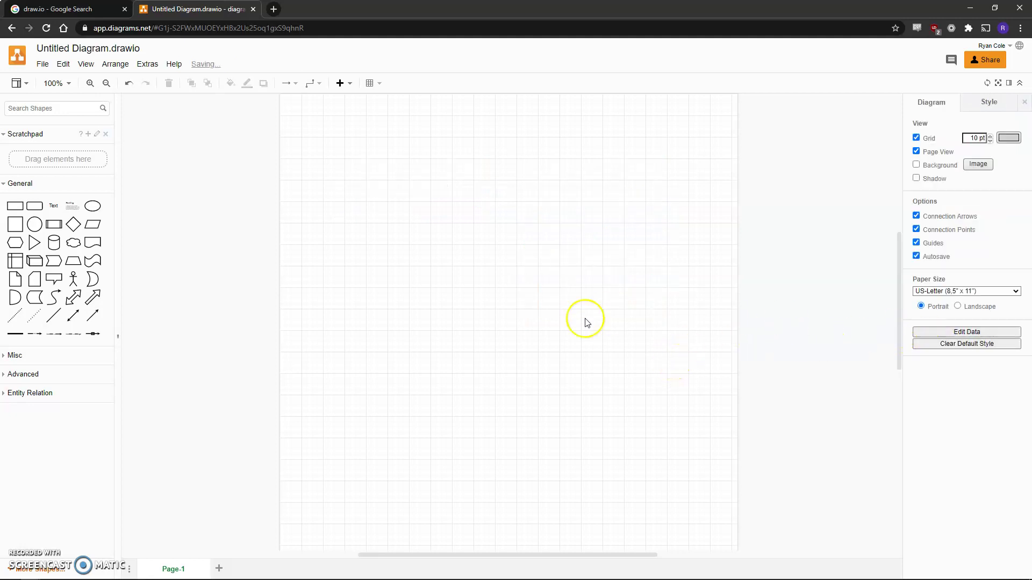
click(958, 307)
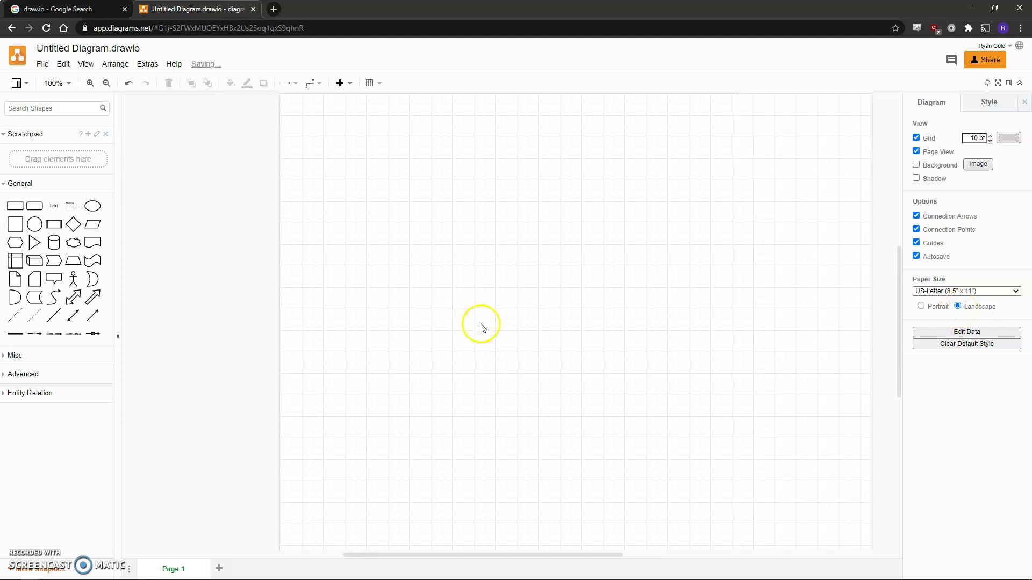
Place an Entity Relation List shape with Item 1–3 on the page's right side.
click(77, 393)
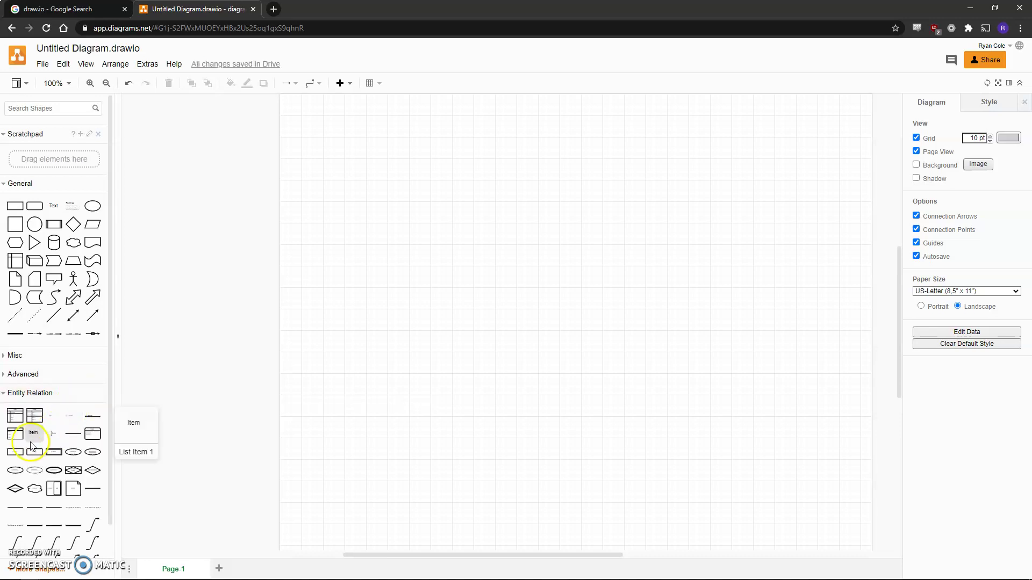
drag(17, 433, 665, 279)
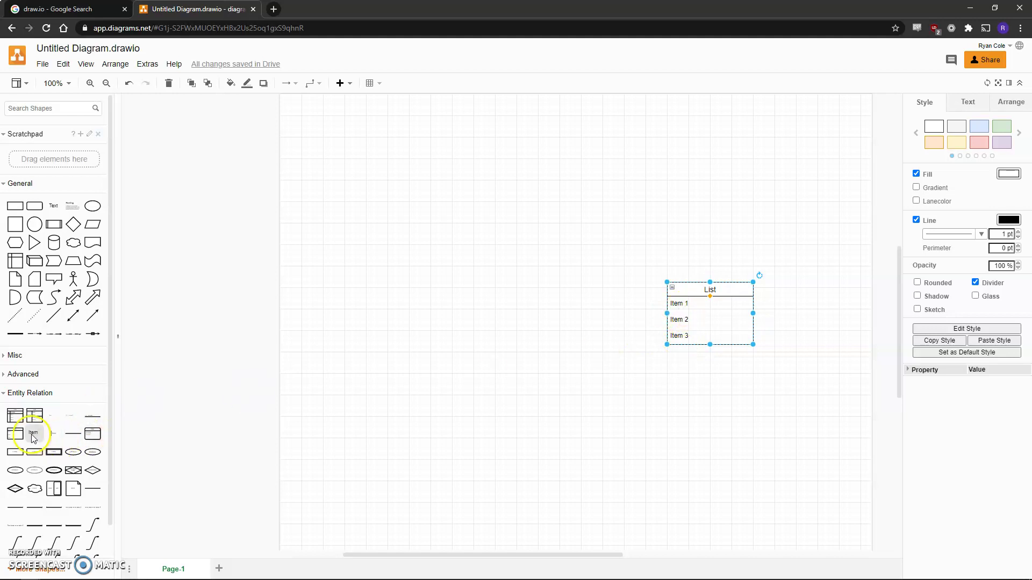
drag(34, 433, 682, 336)
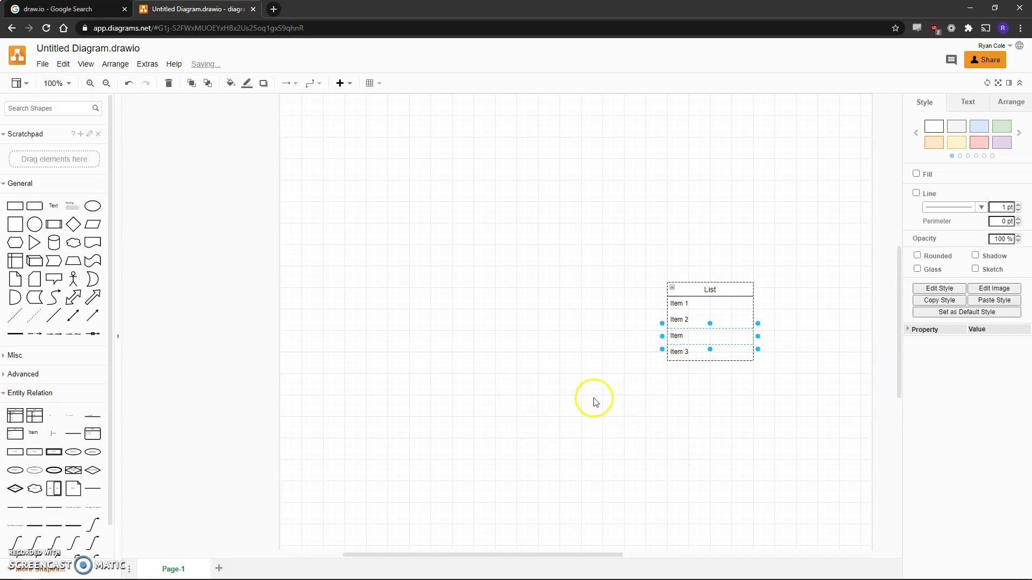
key(Delete)
Rename the list header to DIMPeriod and set rows PeriodID (PK) int and SemesterID int.
double_click(710, 291)
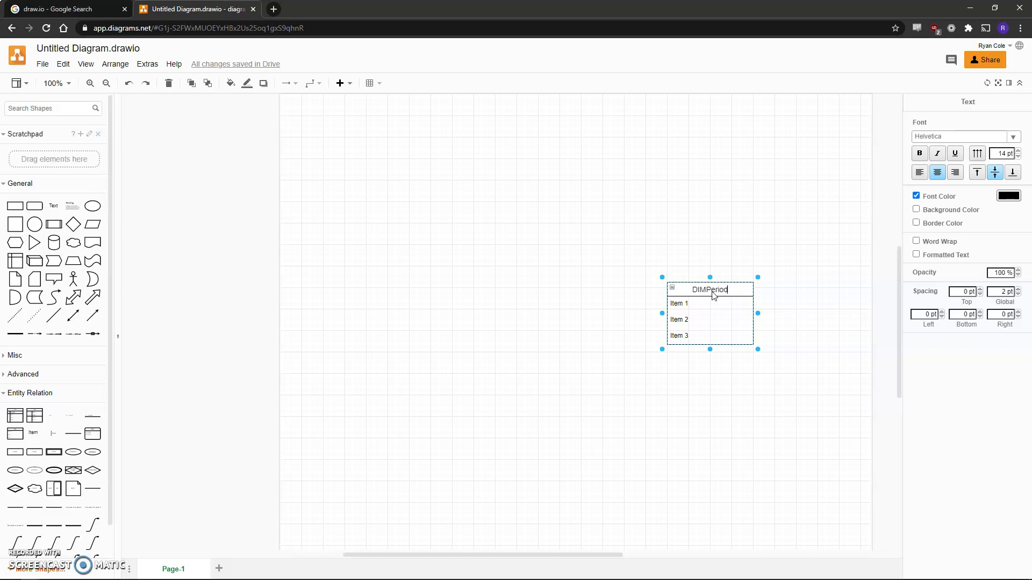
double_click(687, 305)
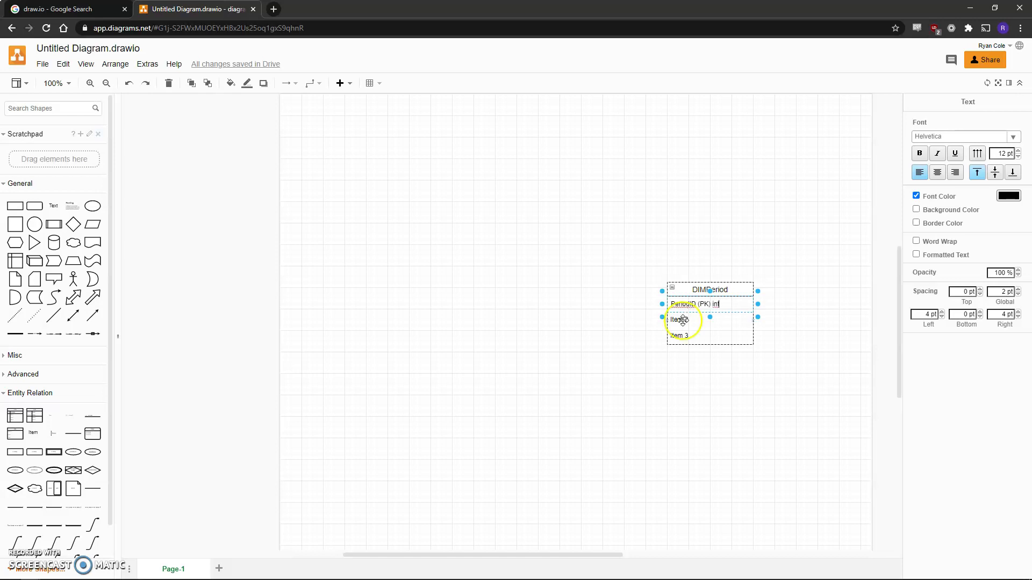
click(682, 321)
double_click(682, 321)
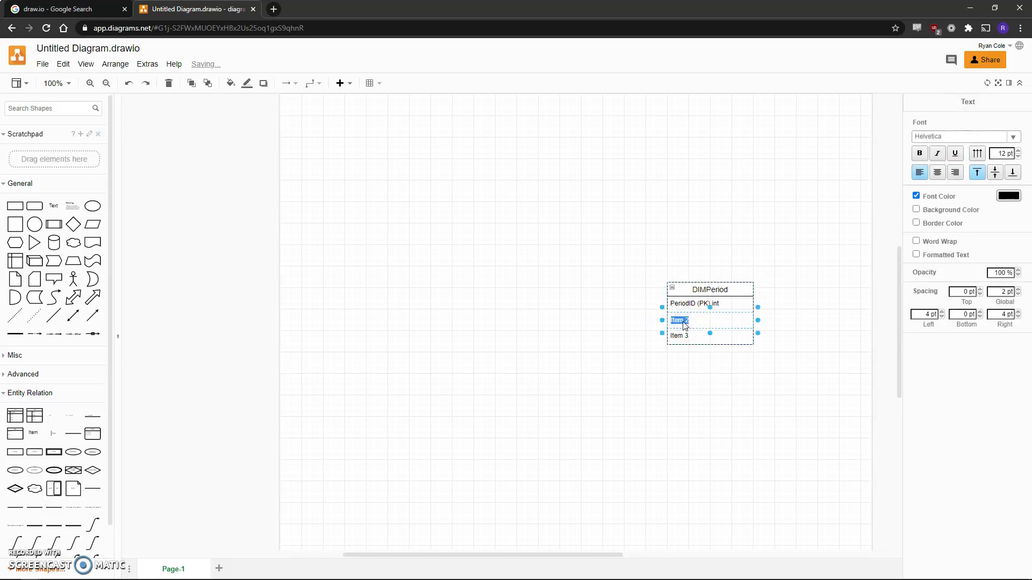
text(SemesterID)
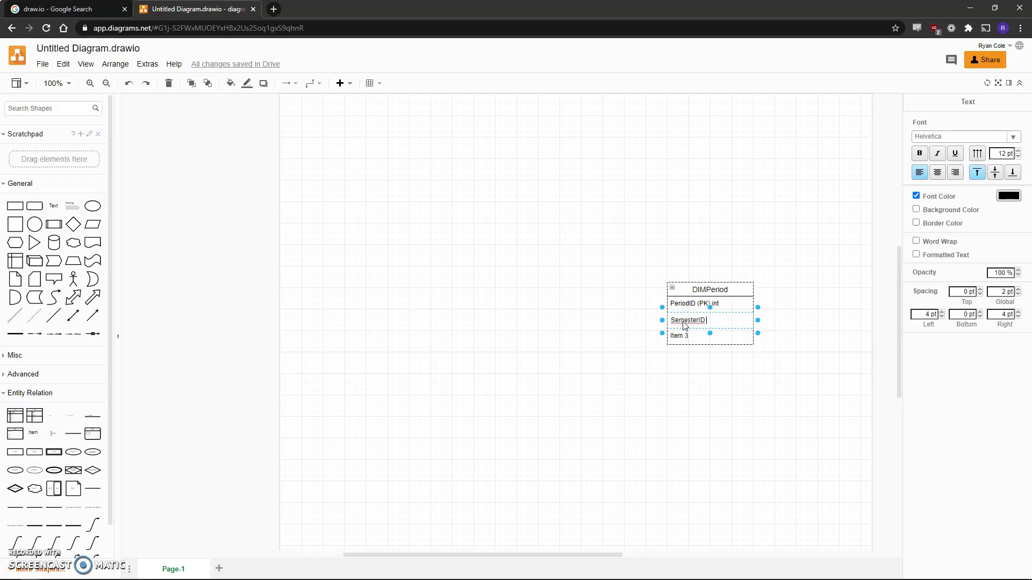
text( int)
Change the third row to Year int and finish editing the table.
click(678, 336)
double_click(677, 335)
text(Y)
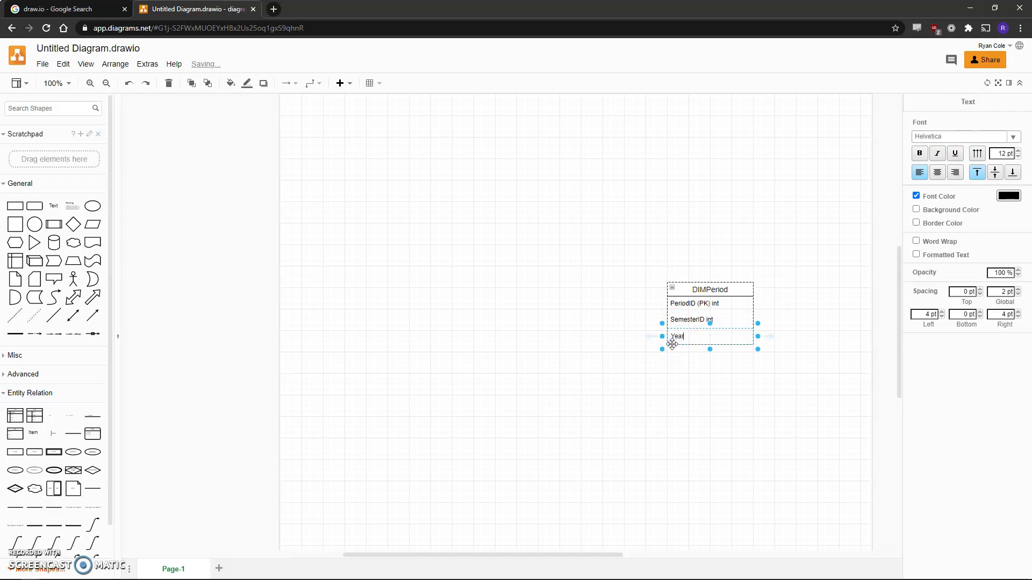
text(ear int)
click(656, 438)
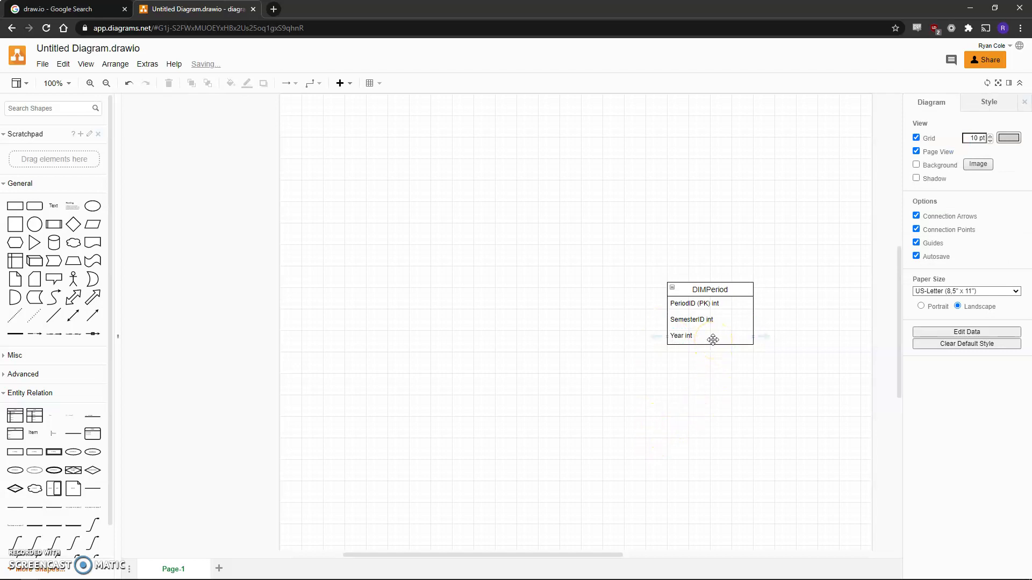
click(814, 295)
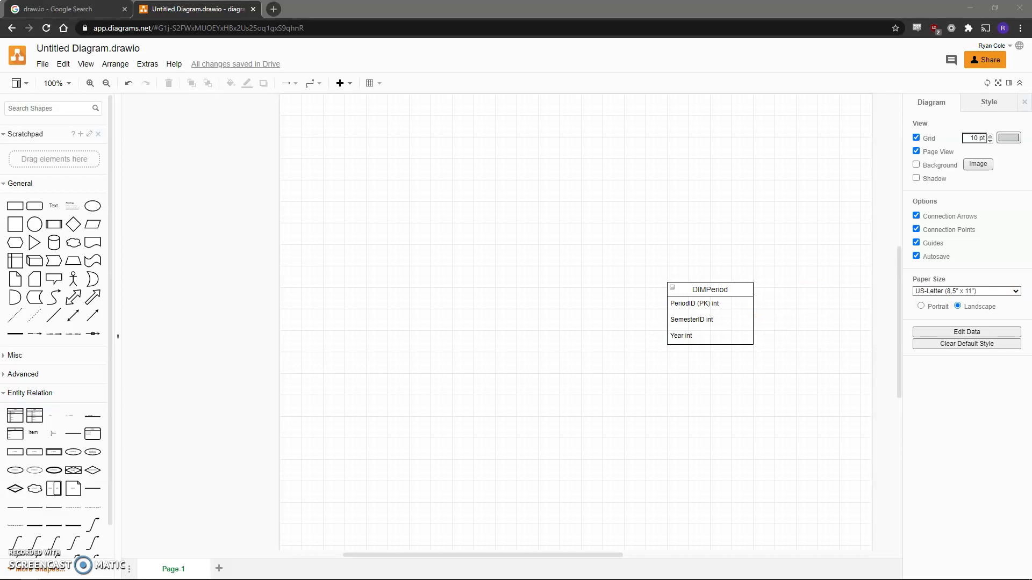
Paste in the DIMStudent, DIMCourseSection and DIMProfessor tables.
click(751, 205)
key(ctrl+v)
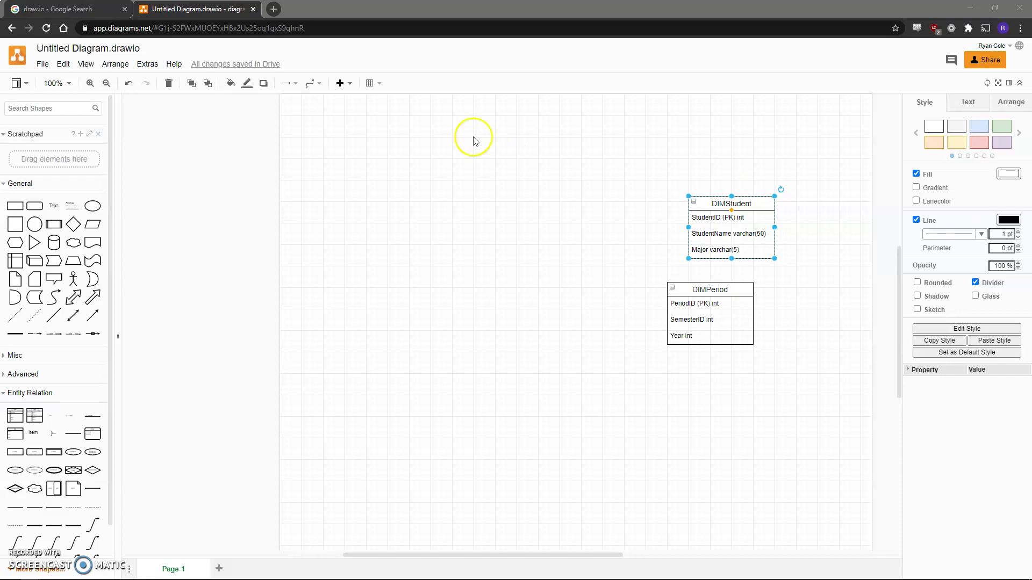
click(391, 205)
key(ctrl+v)
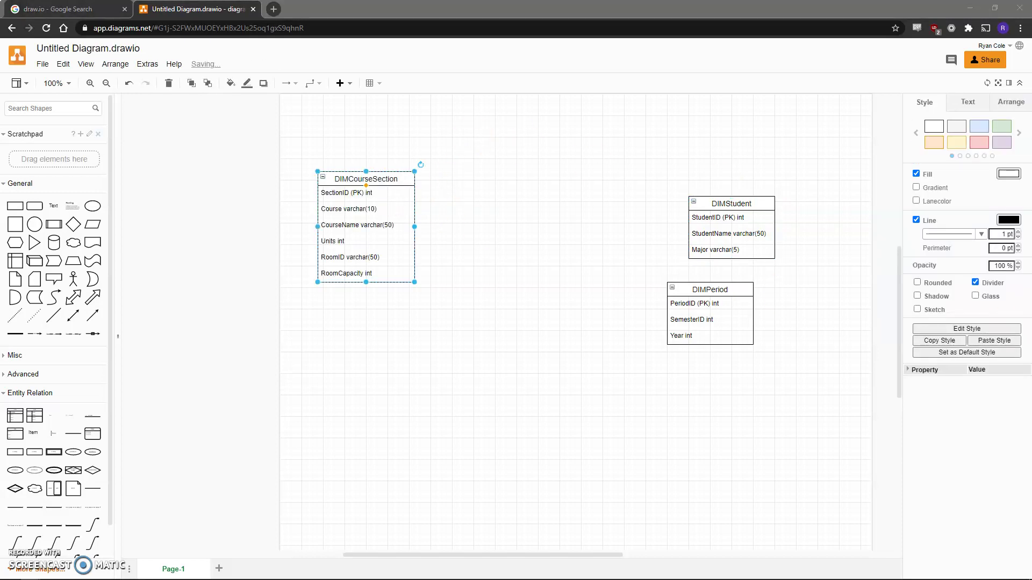
click(370, 388)
key(ctrl+v)
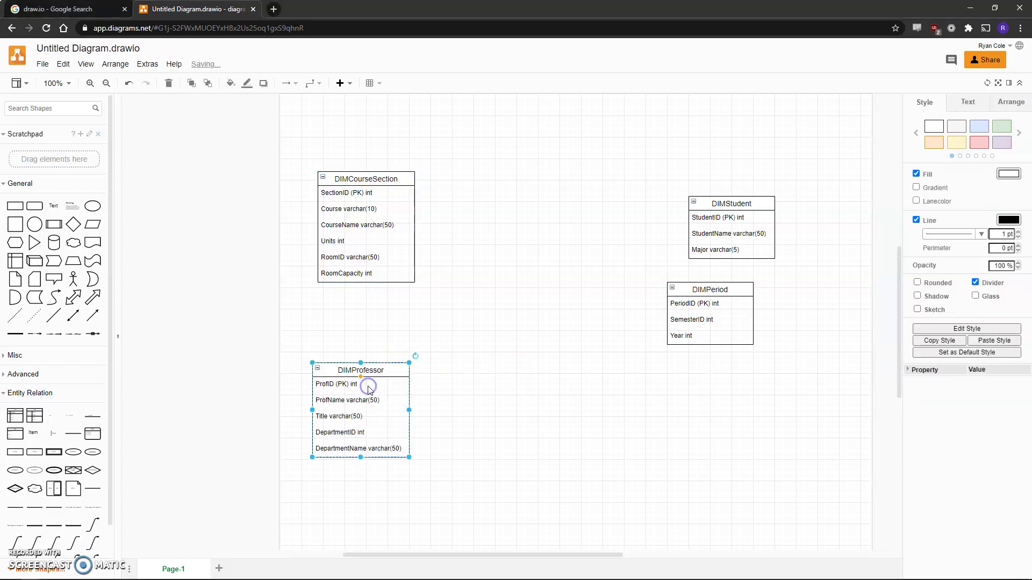
Shift DIMPeriod lower right and DIMStudent slightly right, then paste the central FactStudentGrades table.
drag(737, 295, 780, 375)
drag(747, 210, 773, 206)
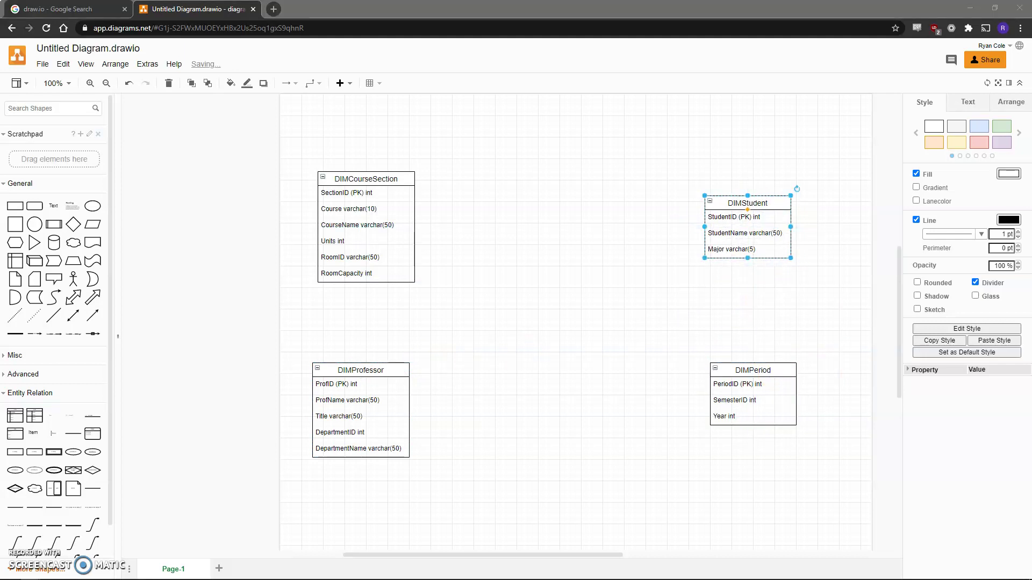
click(530, 260)
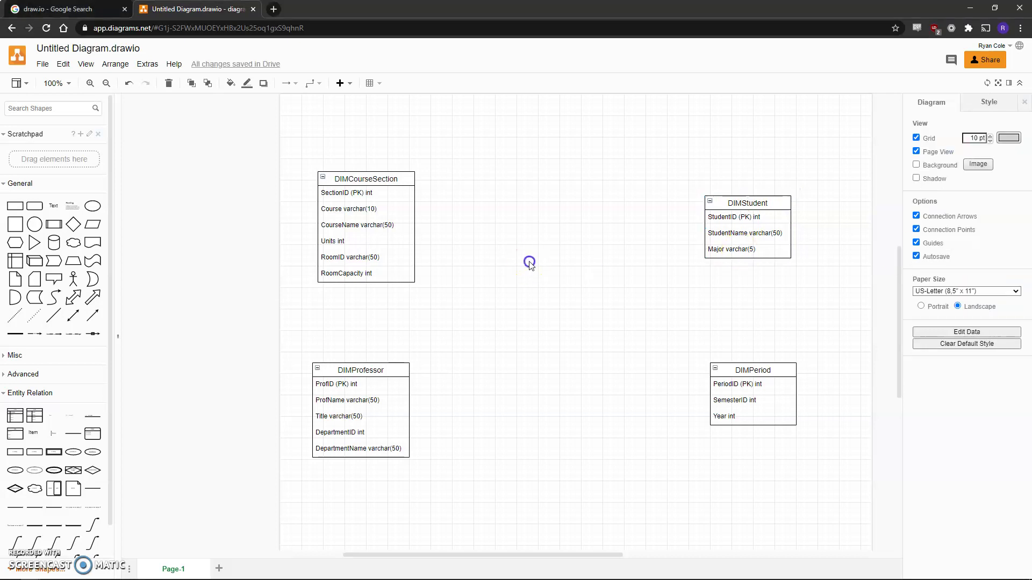
key(ctrl+v)
click(632, 290)
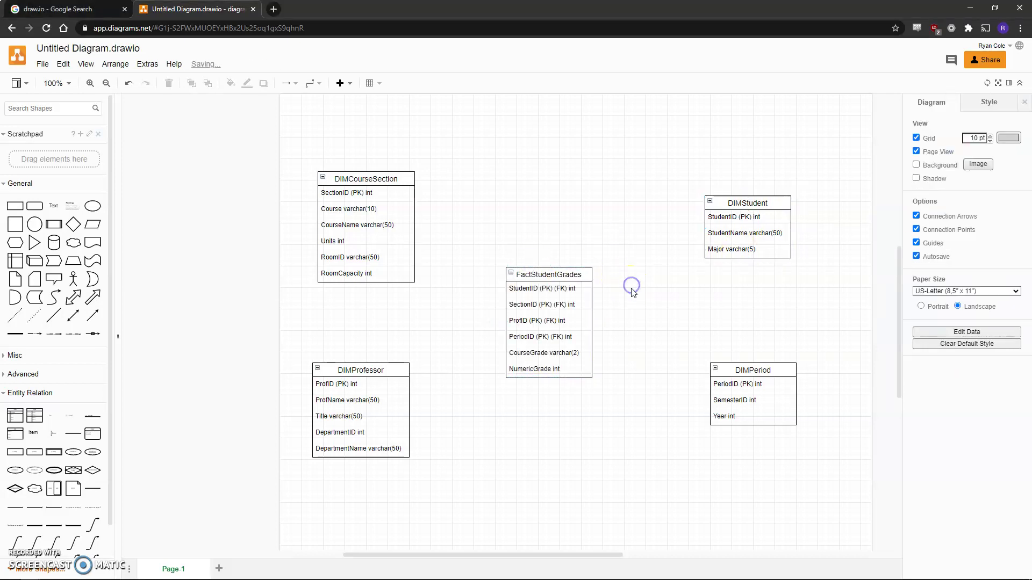
click(559, 286)
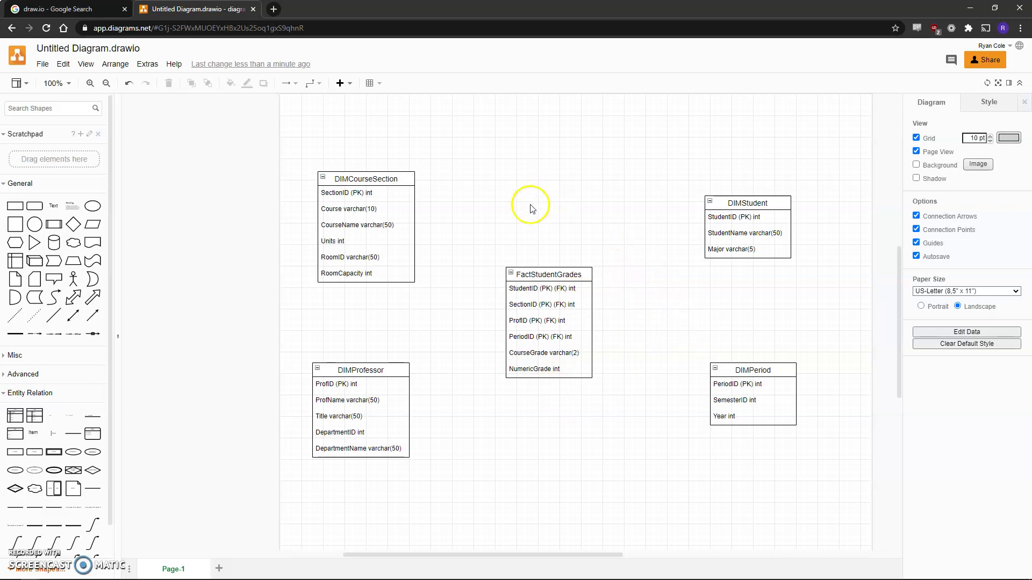
scroll(60, 442, down, 1)
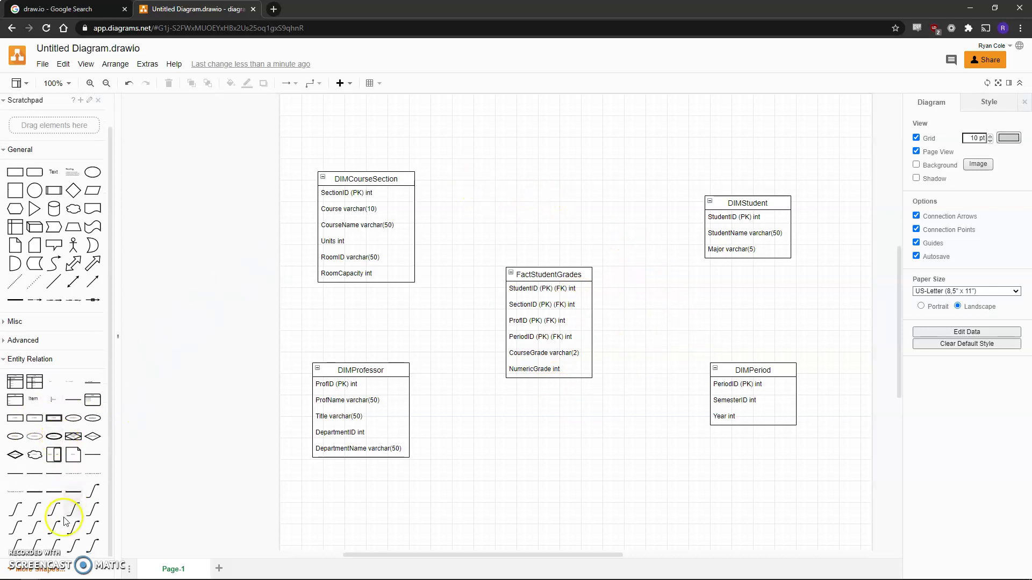
mouse_move(70, 547)
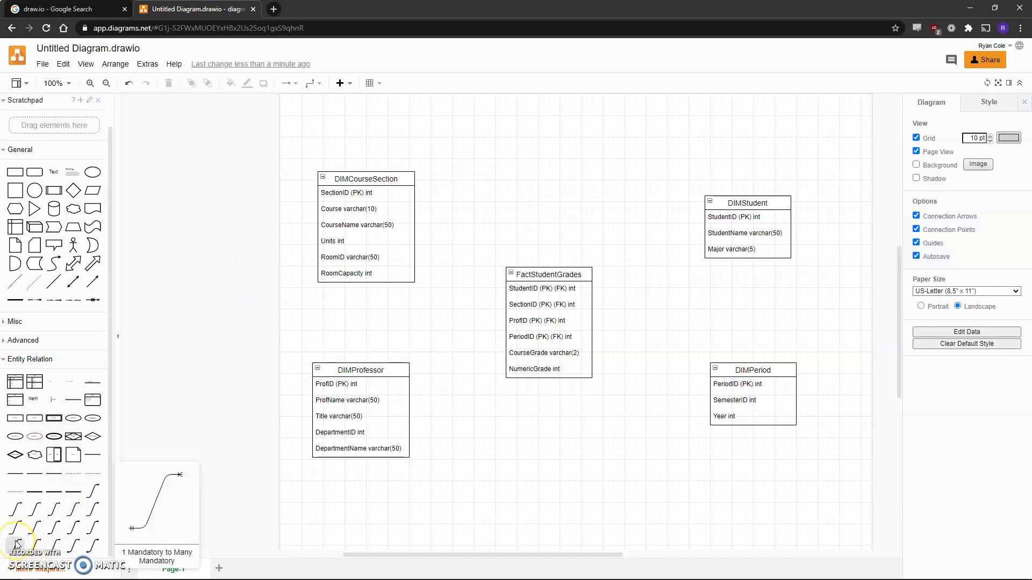
Join DIMCourseSection's SectionID to FactStudentGrades' SectionID with a 1 Mandatory to Many Mandatory line.
drag(17, 545, 453, 188)
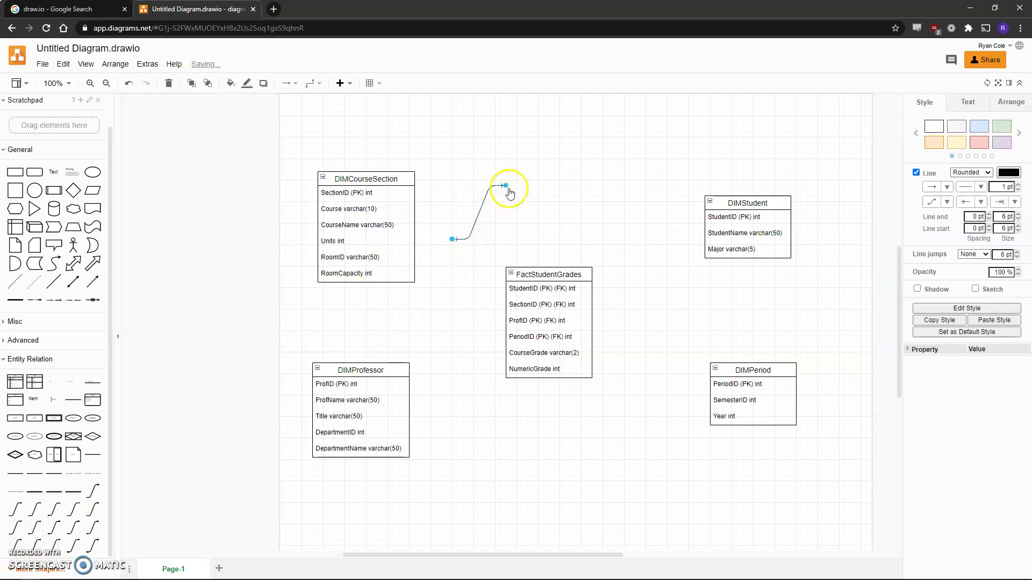
drag(508, 191, 504, 306)
drag(453, 239, 416, 197)
click(429, 299)
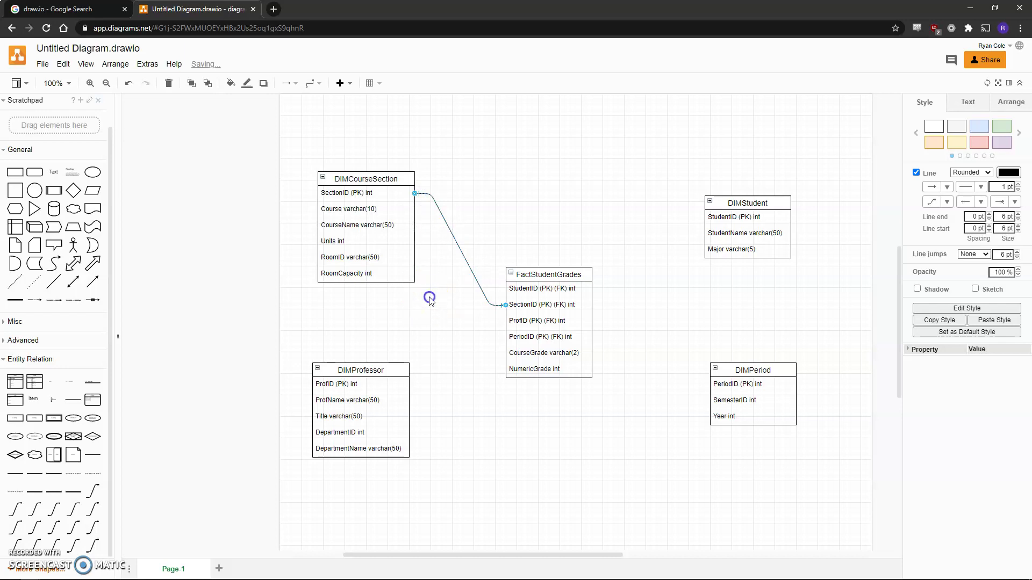
Copy the line and attach it between FactStudentGrades and DIMProfessor's ProfID row.
click(458, 251)
click(474, 267)
drag(473, 264, 505, 321)
drag(410, 304, 411, 381)
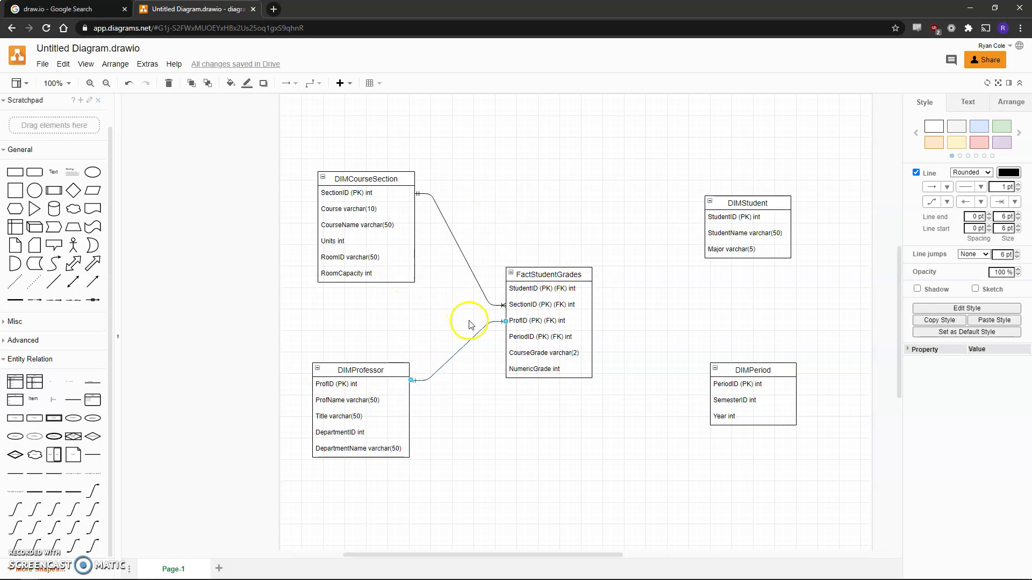
Place another copy of the line above FactStudentGrades near DIMStudent.
drag(461, 240, 528, 177)
drag(635, 175, 653, 178)
click(648, 241)
click(638, 218)
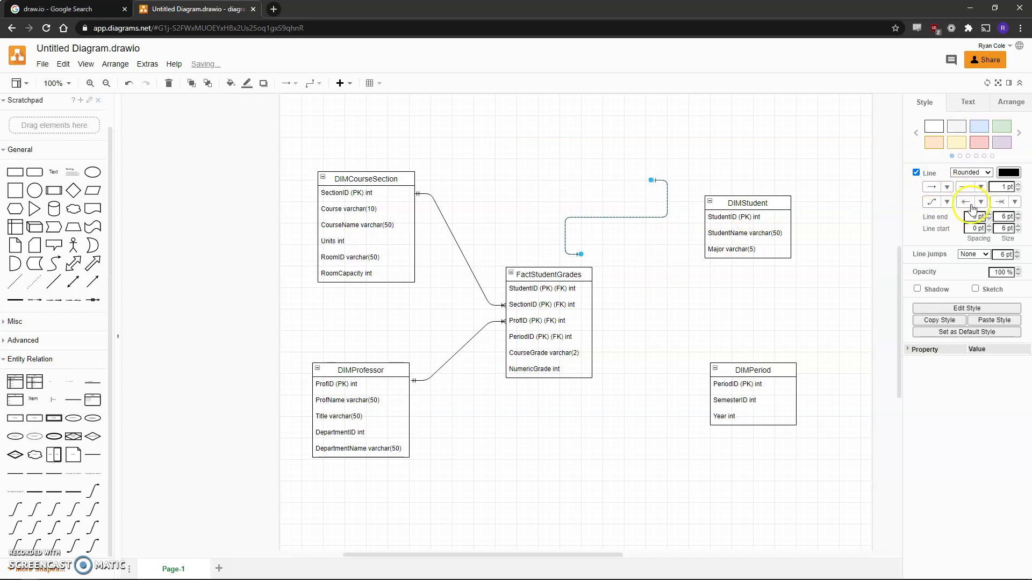
Give the line ER start and end markers and join both StudentID rows.
click(980, 202)
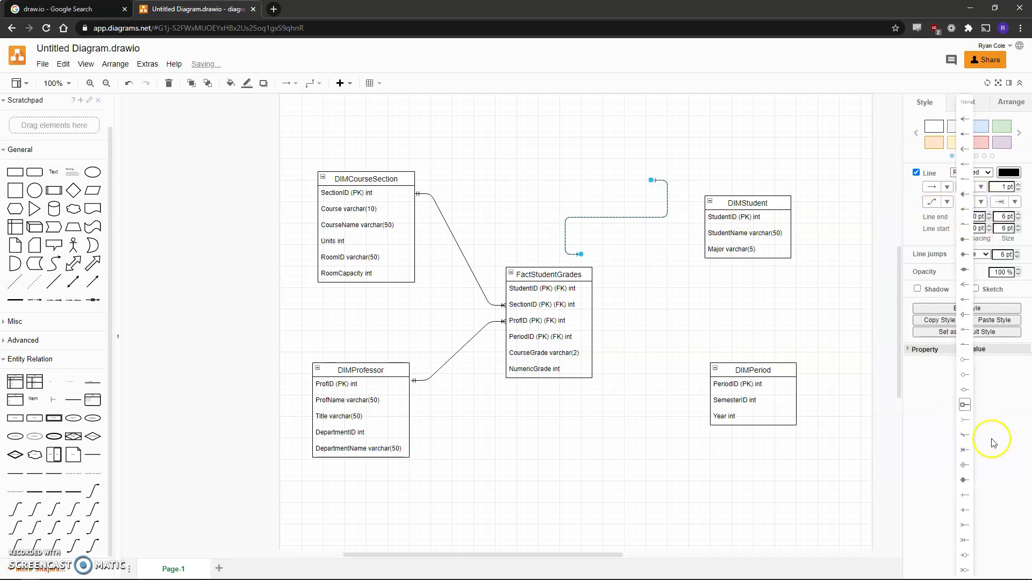
click(965, 539)
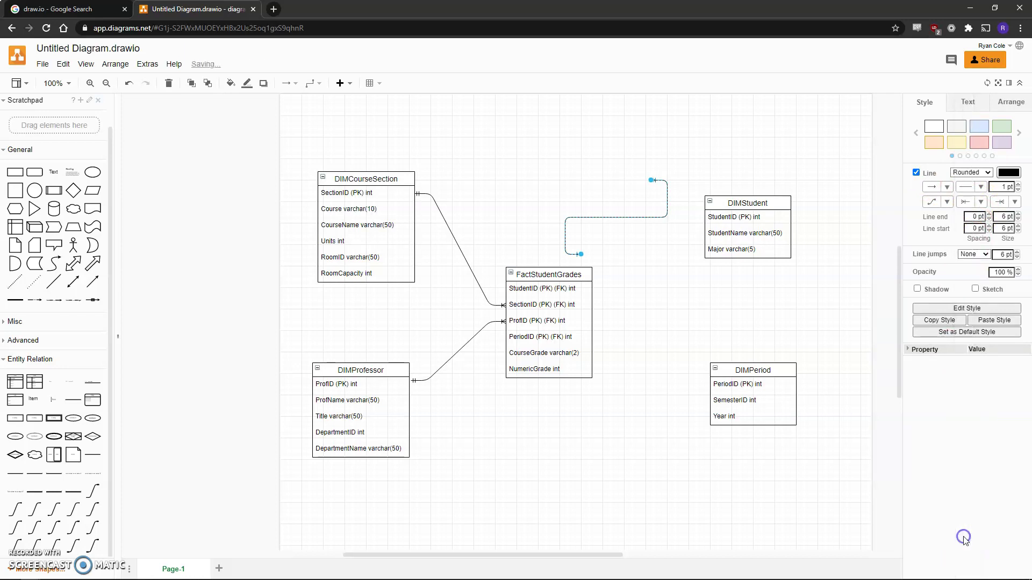
click(1008, 204)
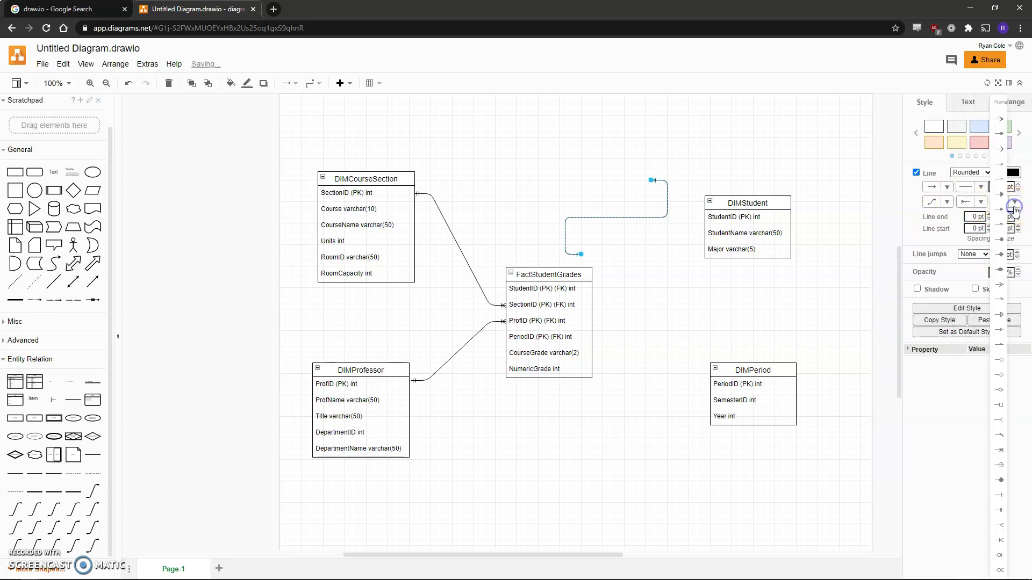
click(999, 509)
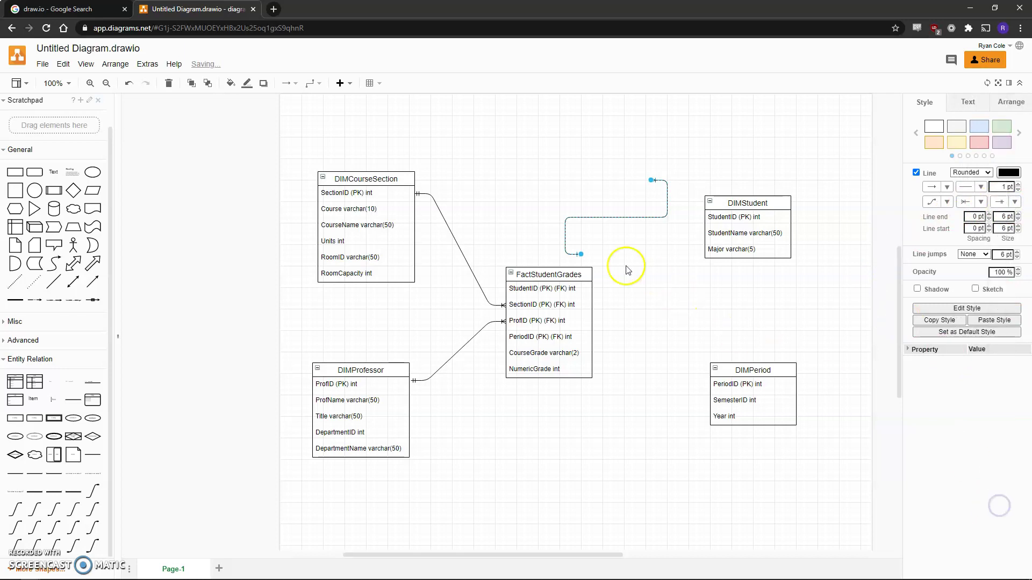
drag(583, 260, 700, 217)
drag(651, 181, 593, 289)
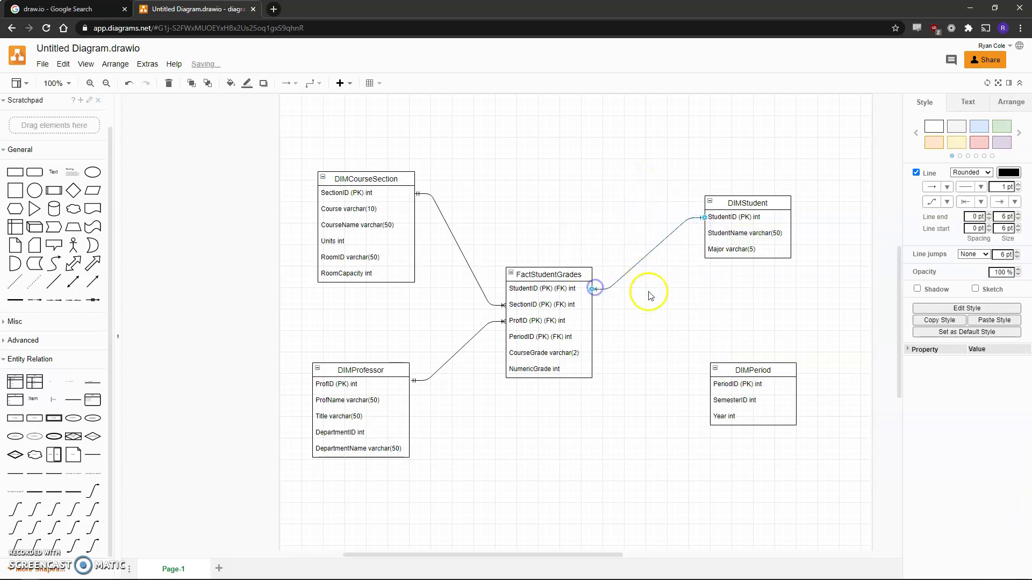
double_click(642, 293)
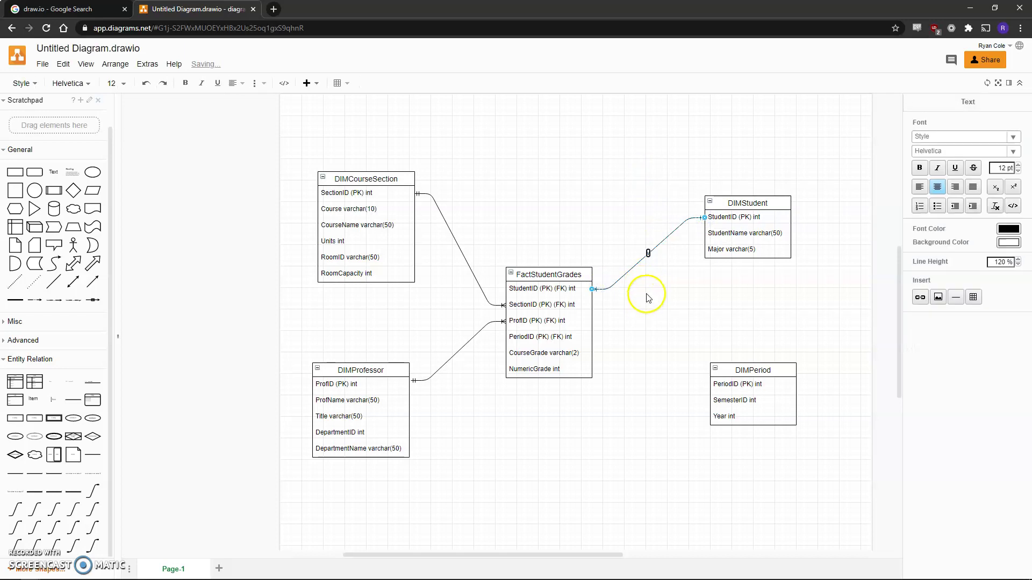
click(648, 292)
Duplicate the line to join DIMPeriod's PeriodID to FactStudentGrades' PeriodID row.
click(647, 258)
click(652, 286)
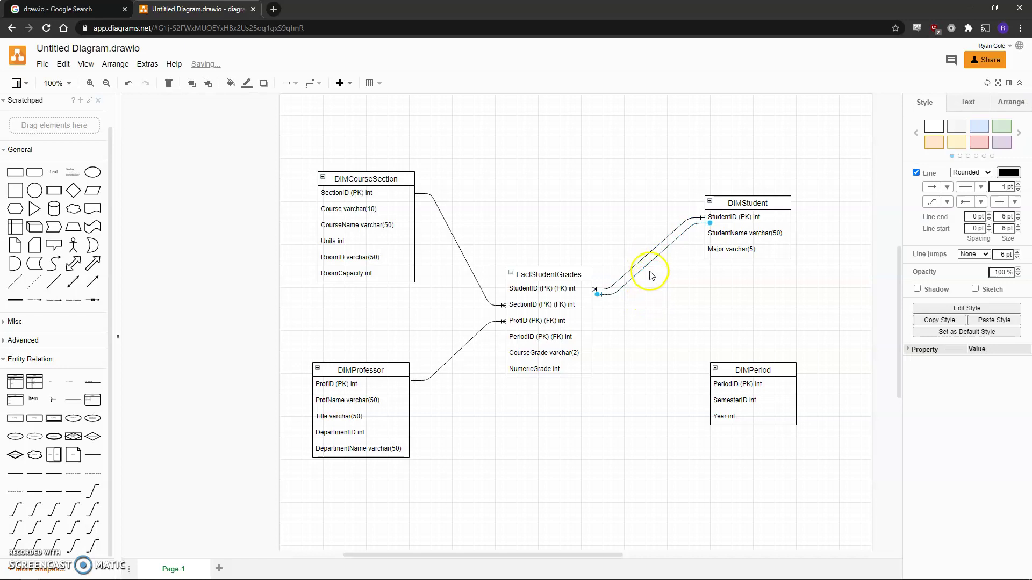
click(650, 276)
click(650, 268)
drag(650, 268, 648, 327)
drag(704, 287, 705, 384)
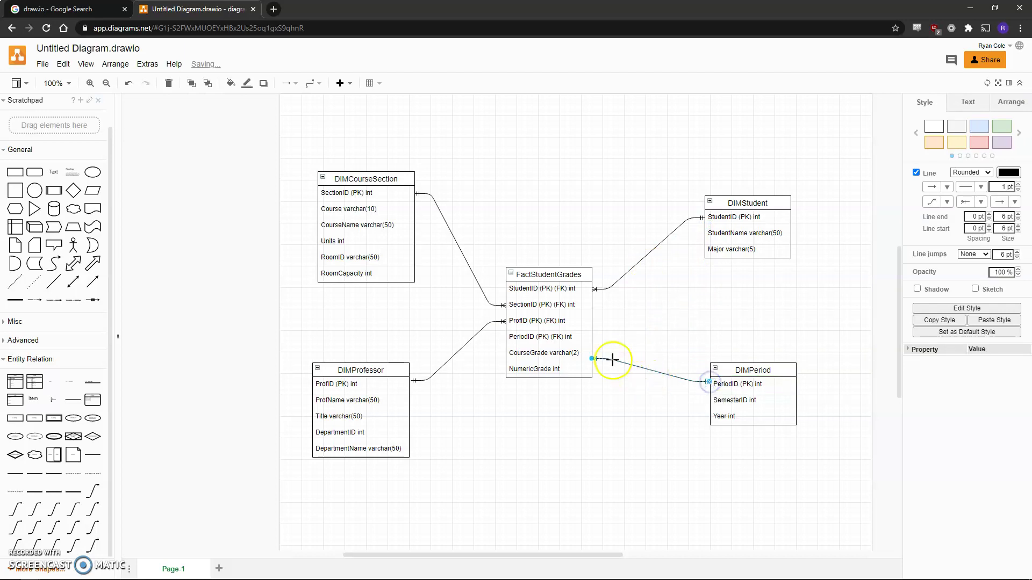
drag(594, 361, 594, 339)
click(636, 420)
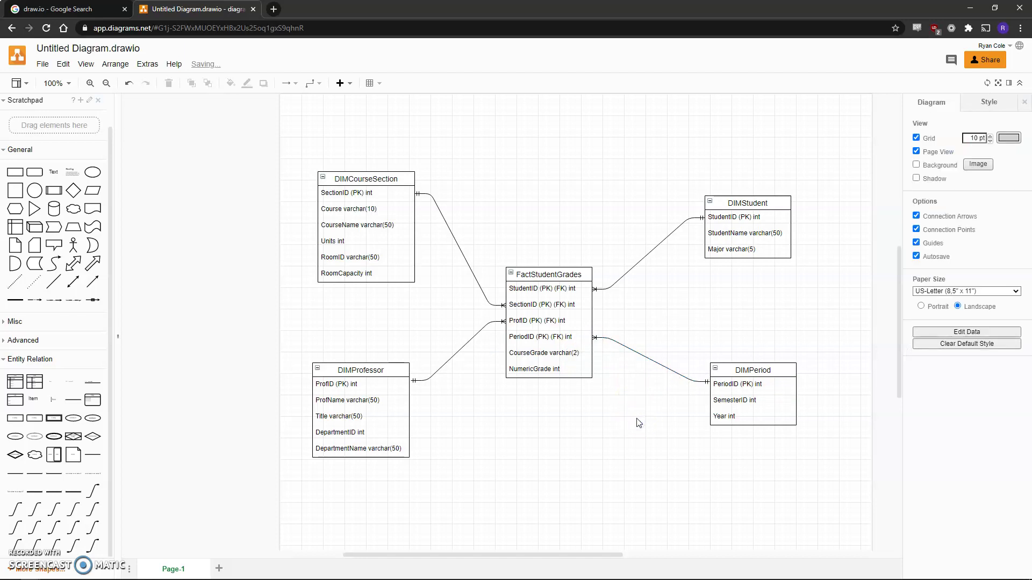
Add a top-left text box reading Name:, Date: and Assignment: on separate lines.
scroll(635, 427, up, 2)
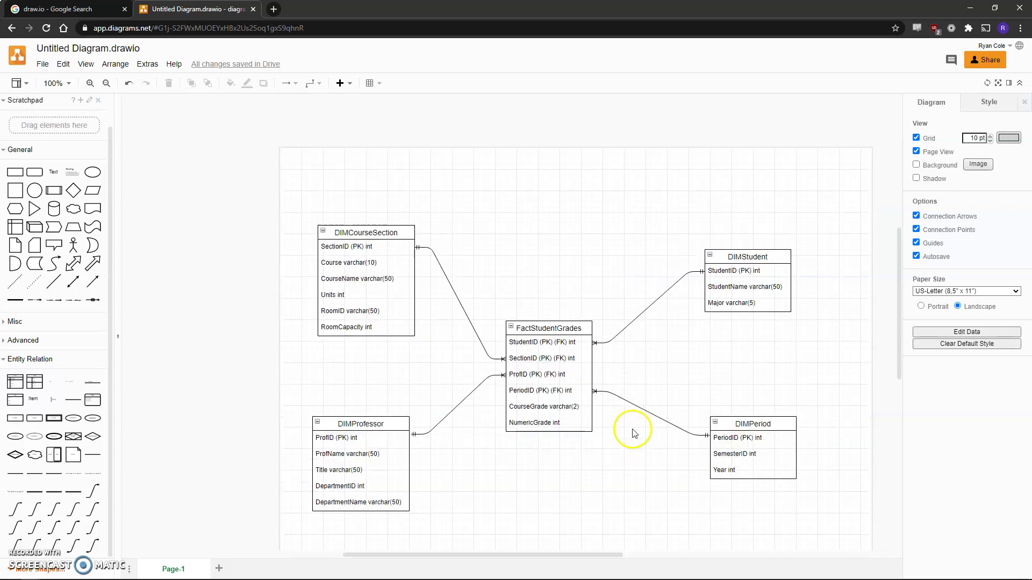
drag(57, 173, 362, 208)
double_click(328, 183)
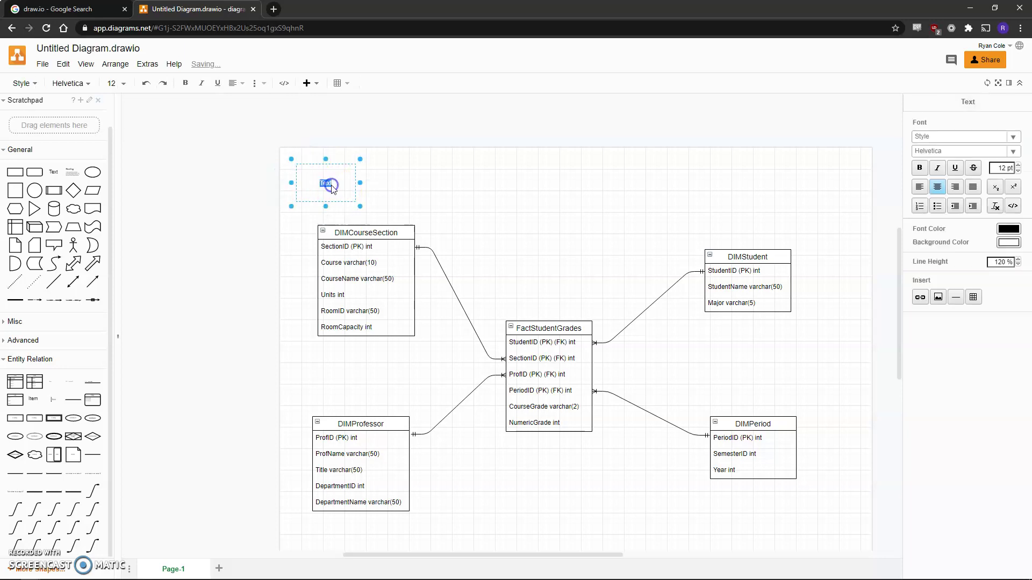
text(Name:)
key(Return)
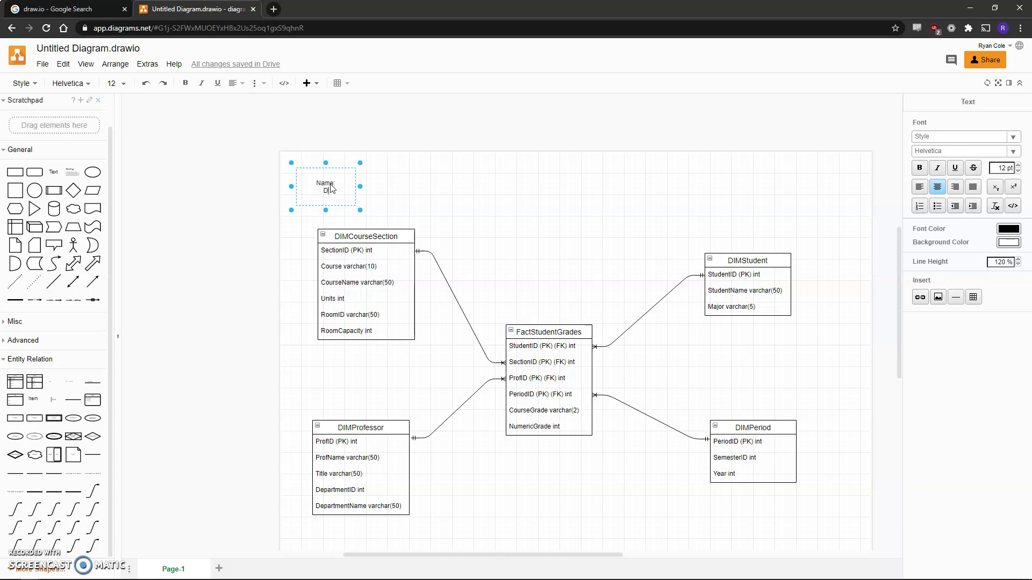
text(Date:)
key(Return)
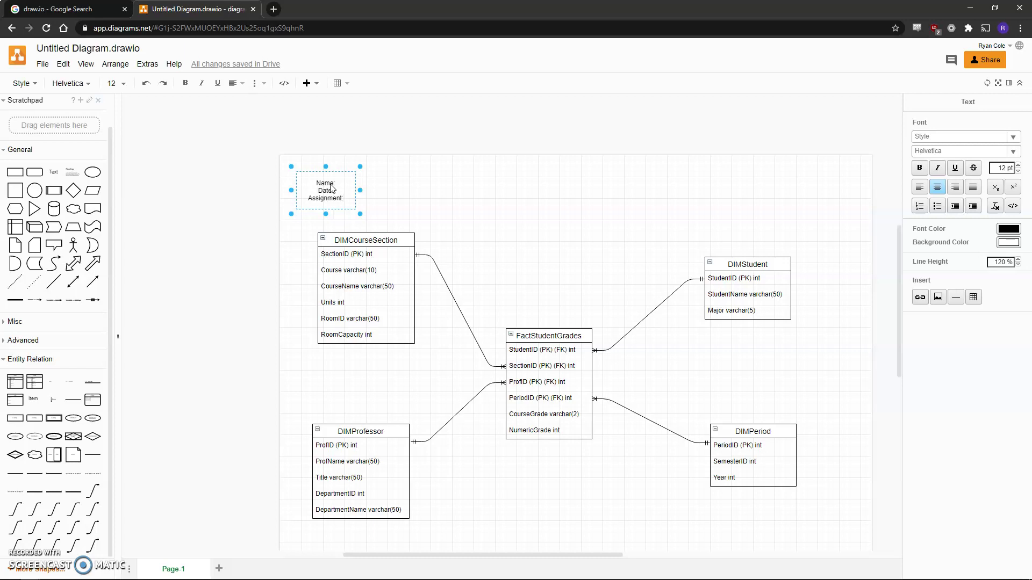
click(472, 175)
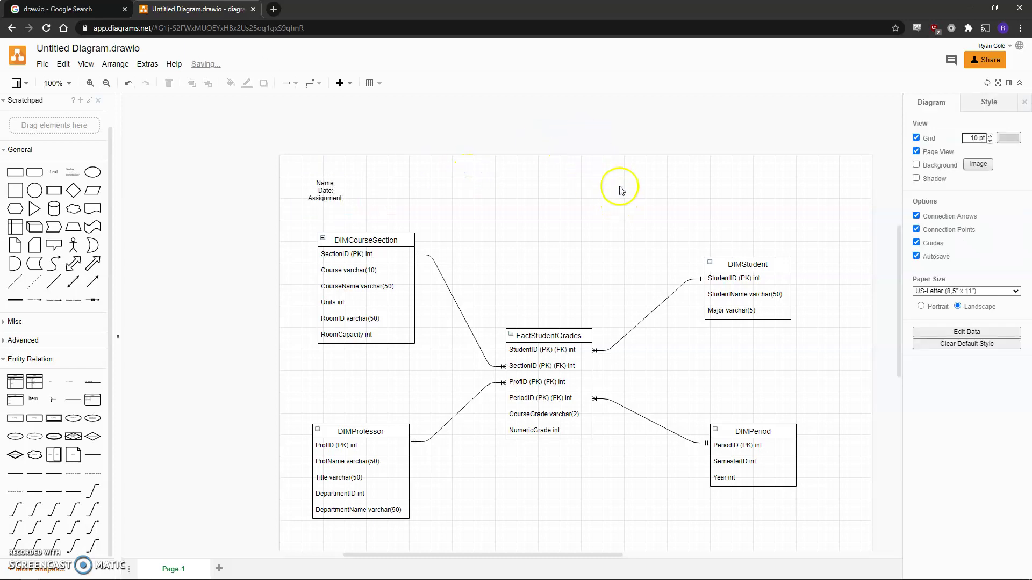